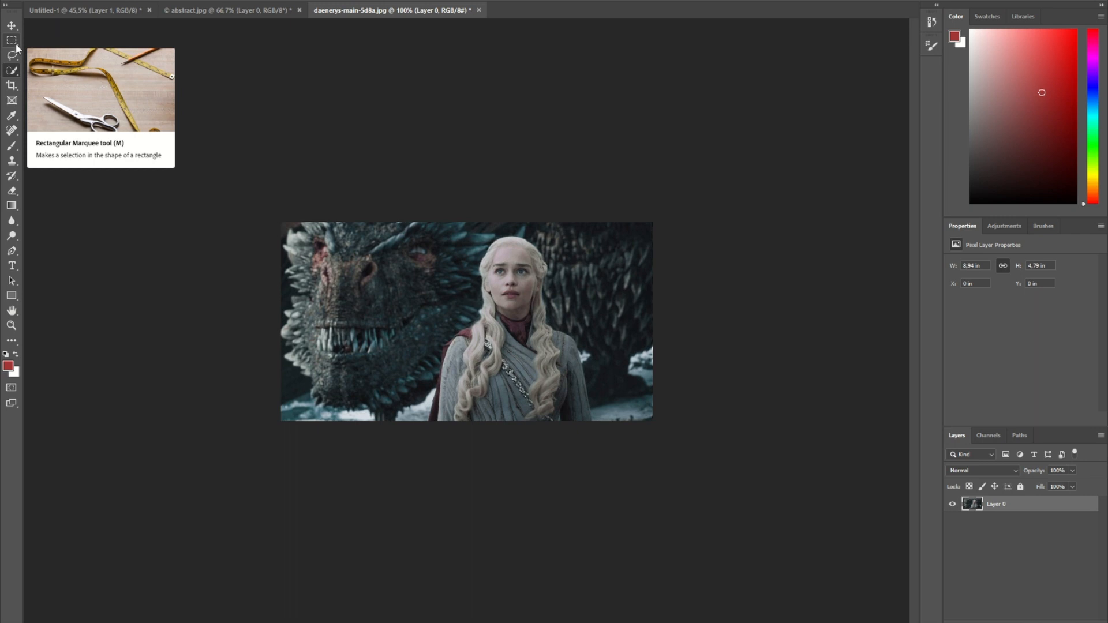
# Step: Select a rectangular area over the dragon's face with the Rectangular Marquee, and shift its pixels slightly sideways with the Move tool
pyautogui.rightClick(14, 43)
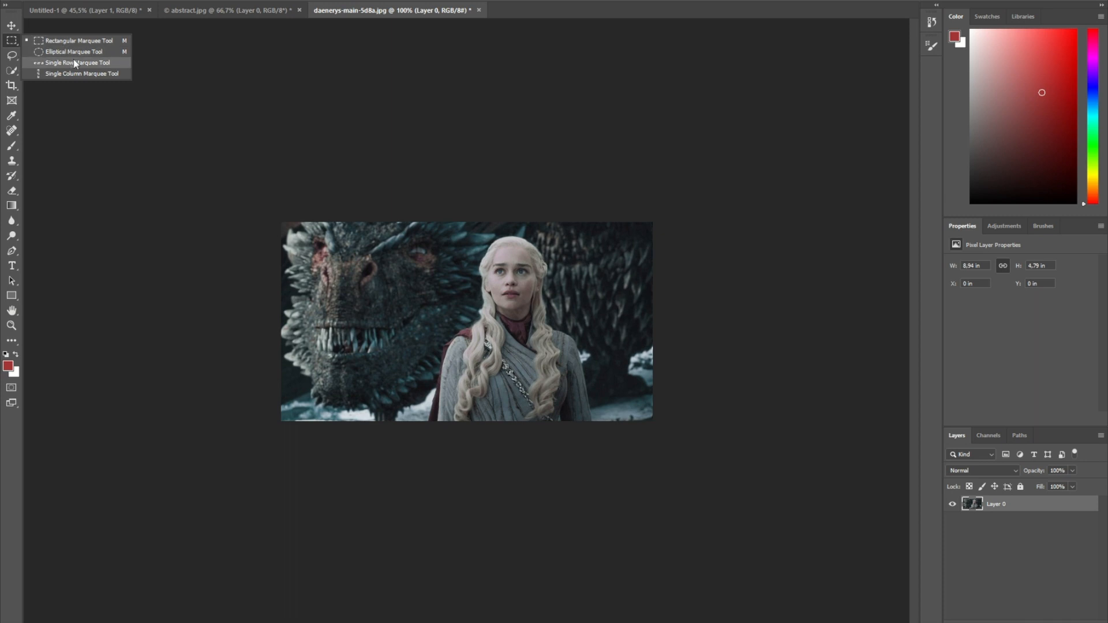
pyautogui.click(87, 42)
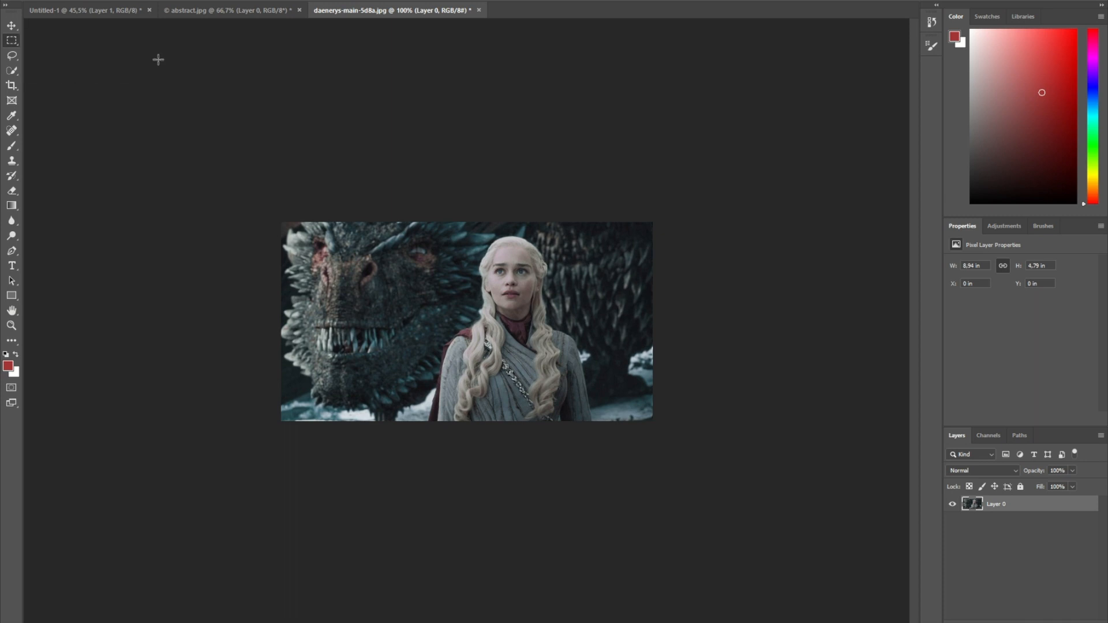
pyautogui.moveTo(310, 243); pyautogui.dragTo(420, 324)
pyautogui.moveTo(357, 283)
pyautogui.mouseDown()
pyautogui.moveTo(416, 279)
pyautogui.moveTo(379, 281)
pyautogui.mouseUp()
pyautogui.click(11, 26)
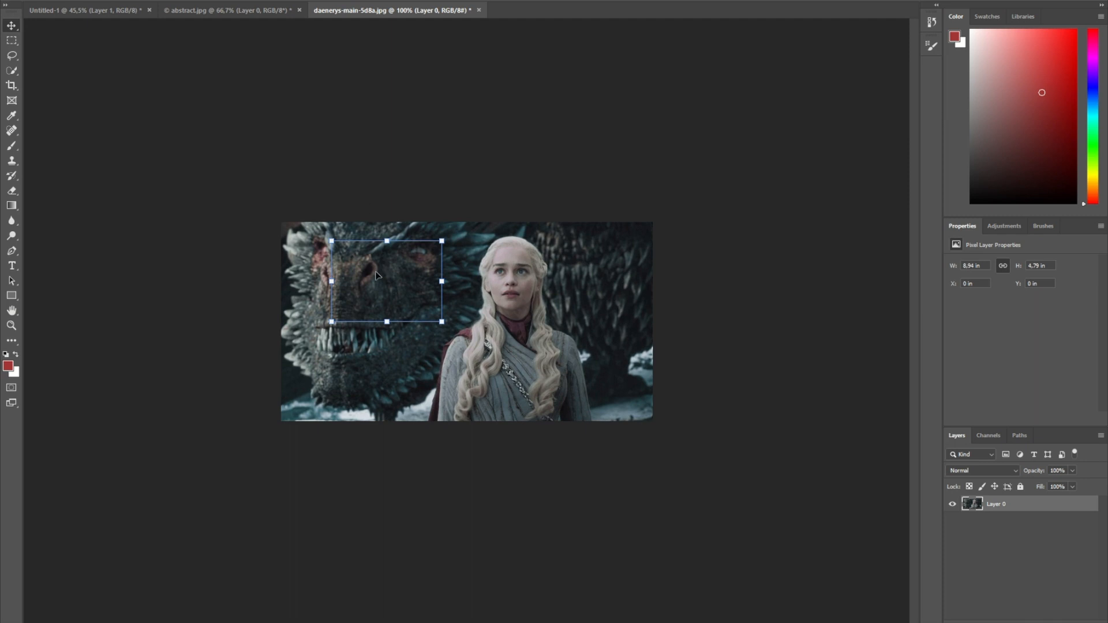
pyautogui.moveTo(376, 275)
pyautogui.mouseDown()
pyautogui.moveTo(400, 292)
pyautogui.moveTo(395, 314)
pyautogui.moveTo(326, 339)
pyautogui.moveTo(320, 280)
pyautogui.moveTo(381, 275)
pyautogui.mouseUp()
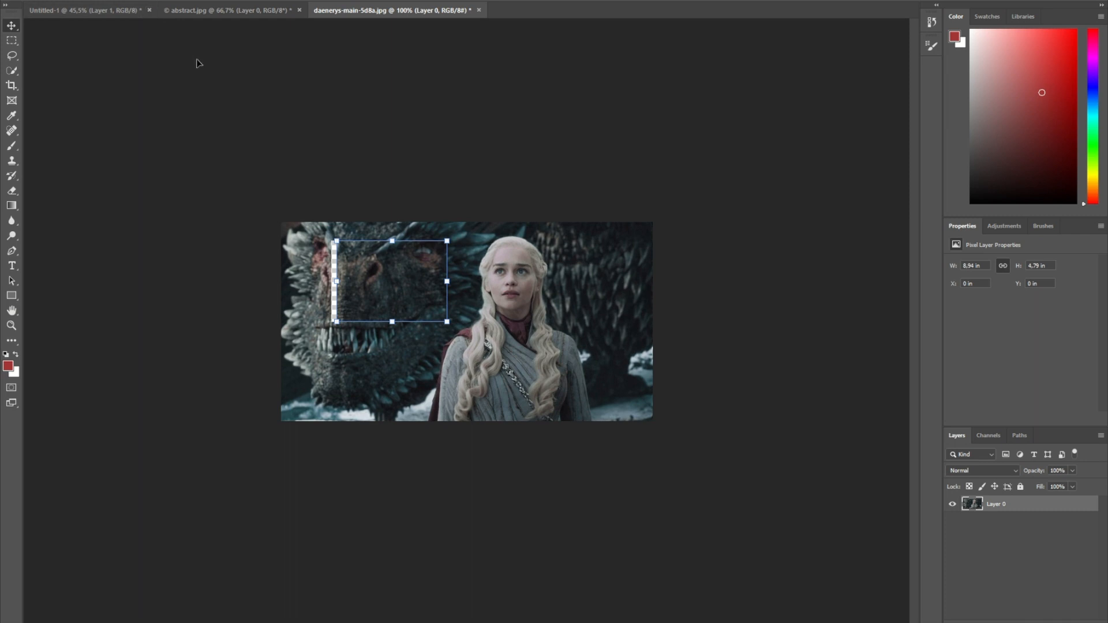
# Step: Undo the pixel move, the selection shift and the rectangular selection on the dragon's face
pyautogui.click(50, 0)
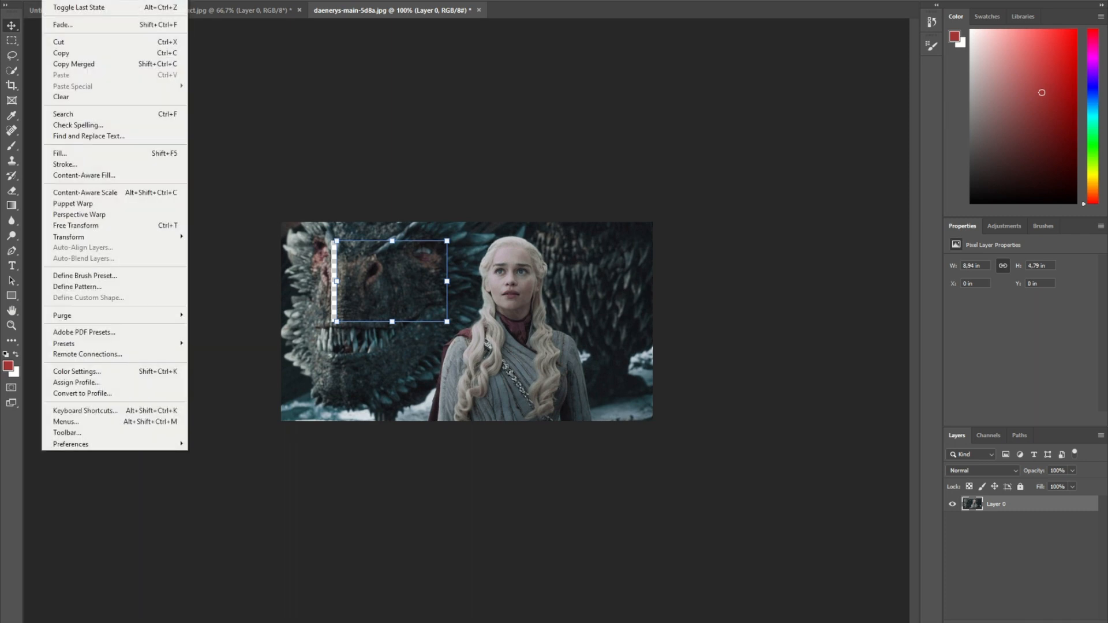
pyautogui.click(63, 0)
pyautogui.click(49, 0)
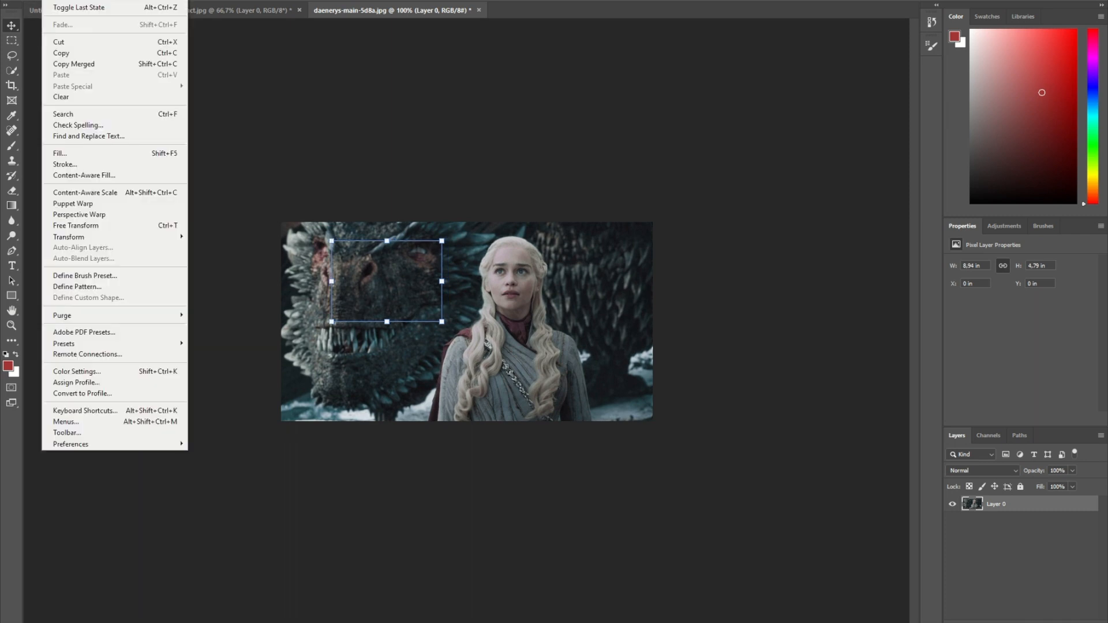
pyautogui.click(63, 0)
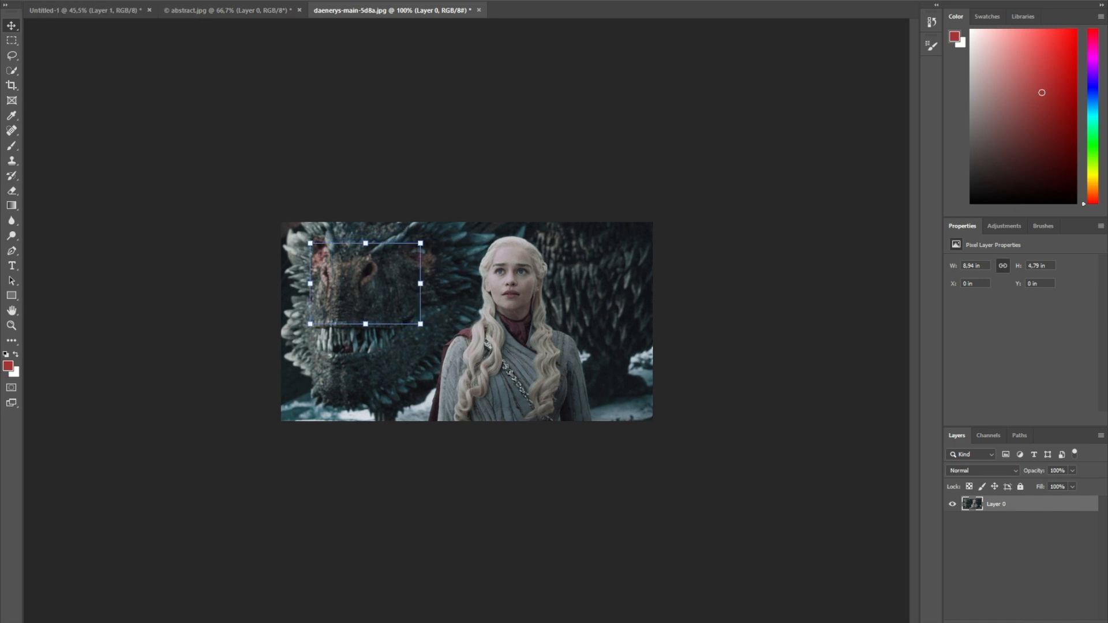
pyautogui.click(50, 0)
pyautogui.click(64, 0)
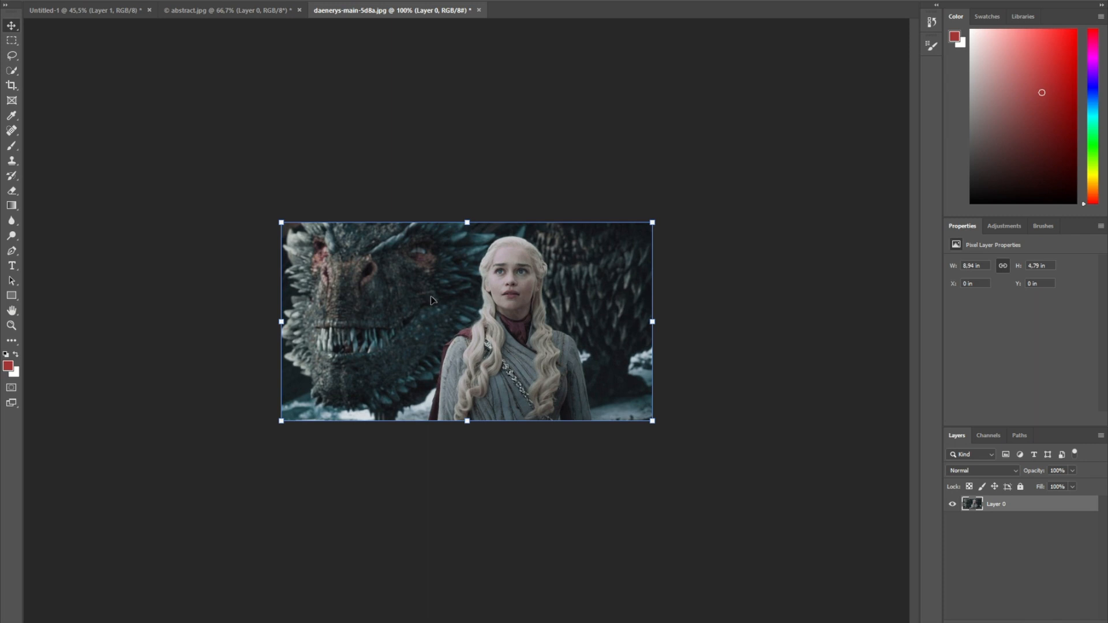
# Step: Draw a freehand Lasso selection on the dragon's snout, and clear it
pyautogui.click(14, 41)
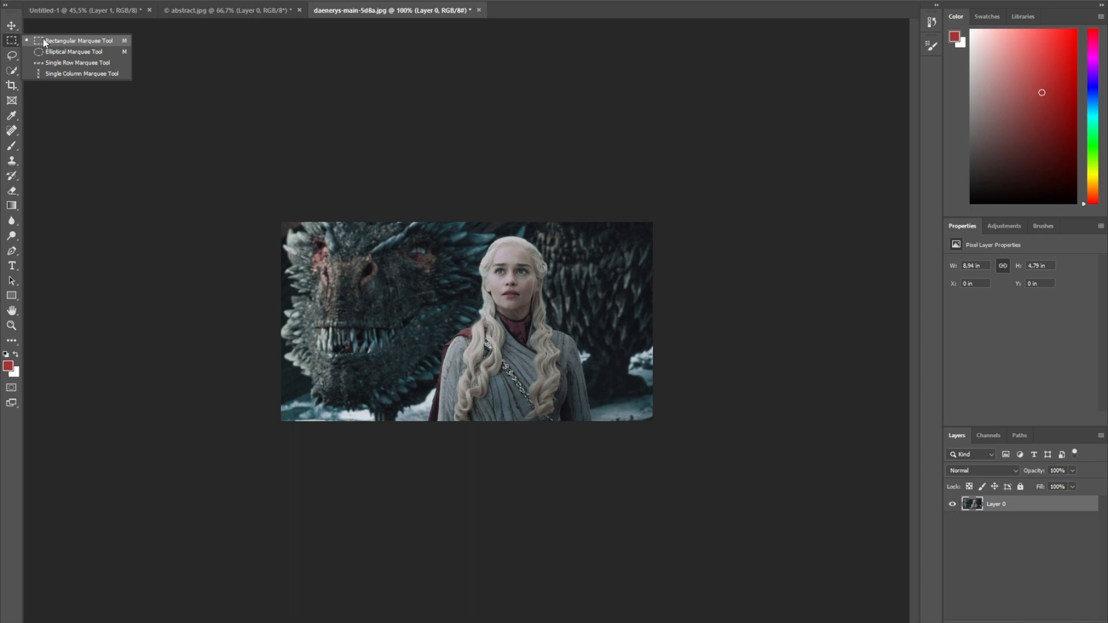
pyautogui.click(14, 58)
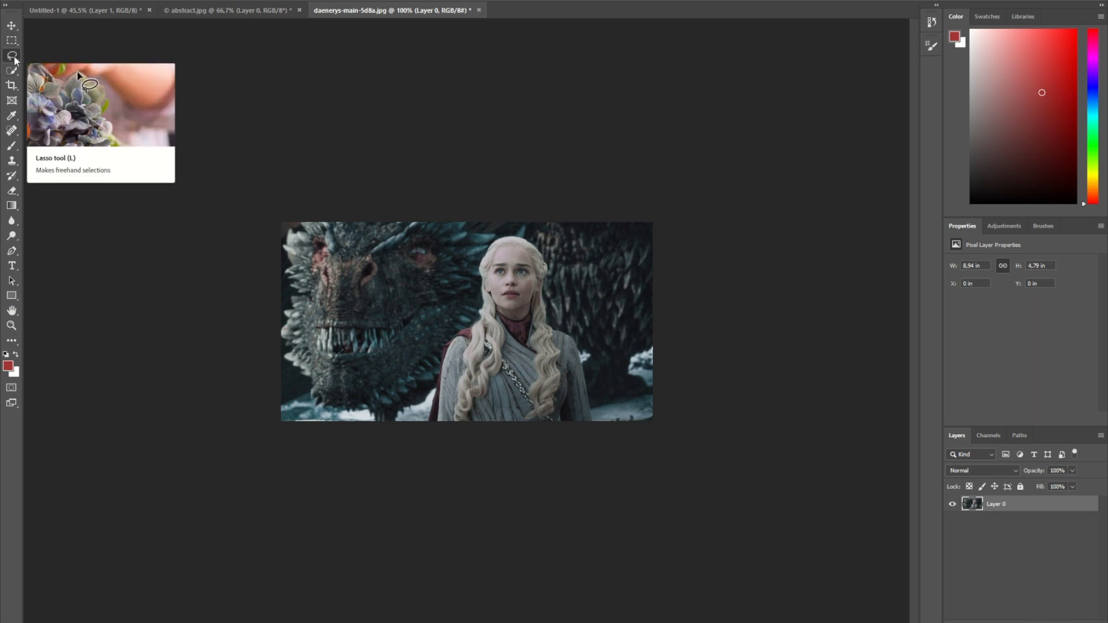
pyautogui.rightClick(14, 59)
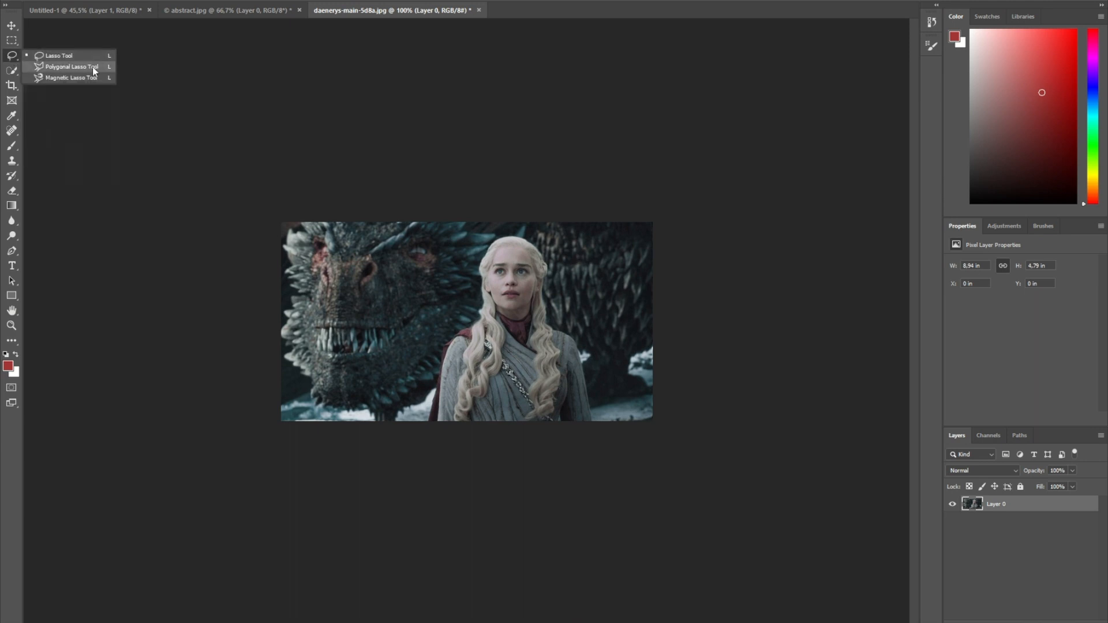
pyautogui.click(79, 60)
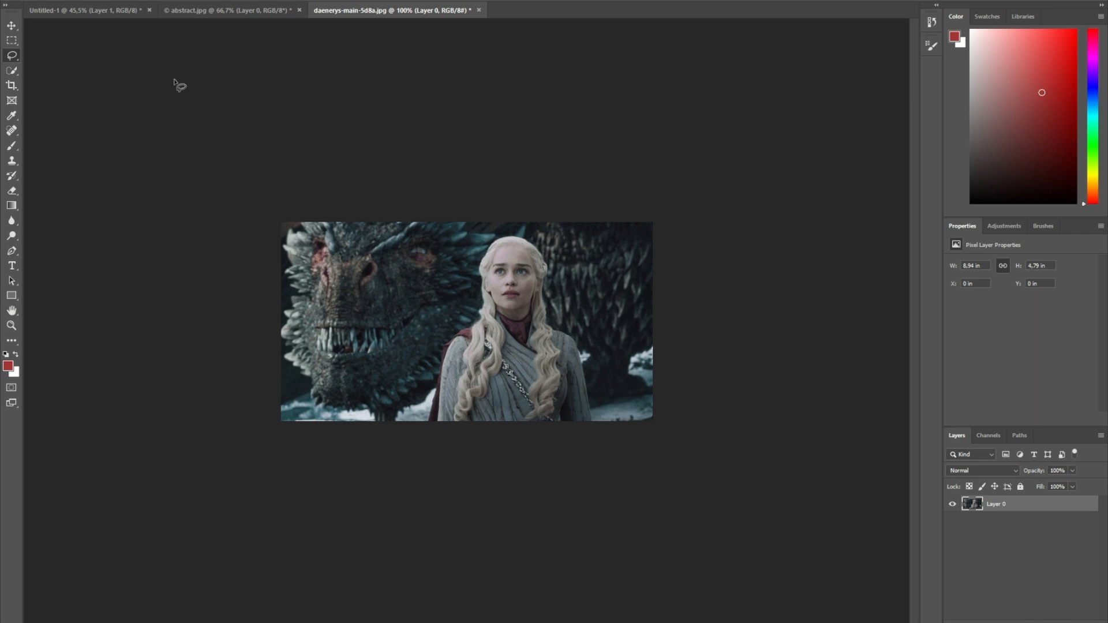
pyautogui.moveTo(325, 317)
pyautogui.mouseDown()
pyautogui.moveTo(338, 298)
pyautogui.moveTo(372, 290)
pyautogui.moveTo(382, 308)
pyautogui.moveTo(377, 347)
pyautogui.moveTo(343, 352)
pyautogui.moveTo(330, 333)
pyautogui.mouseUp()
pyautogui.rightClick(359, 313)
pyautogui.click(370, 320)
# Step: Draw a straight-edged Polygonal Lasso selection over the dragon's snout and mouth, and clear it
pyautogui.rightClick(16, 58)
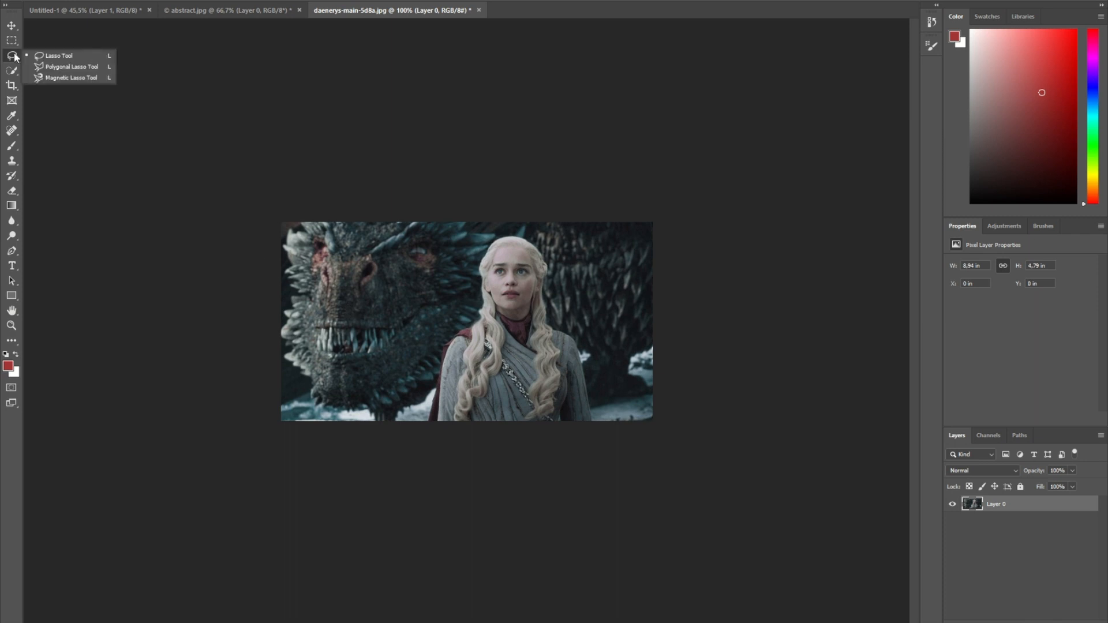
pyautogui.click(53, 68)
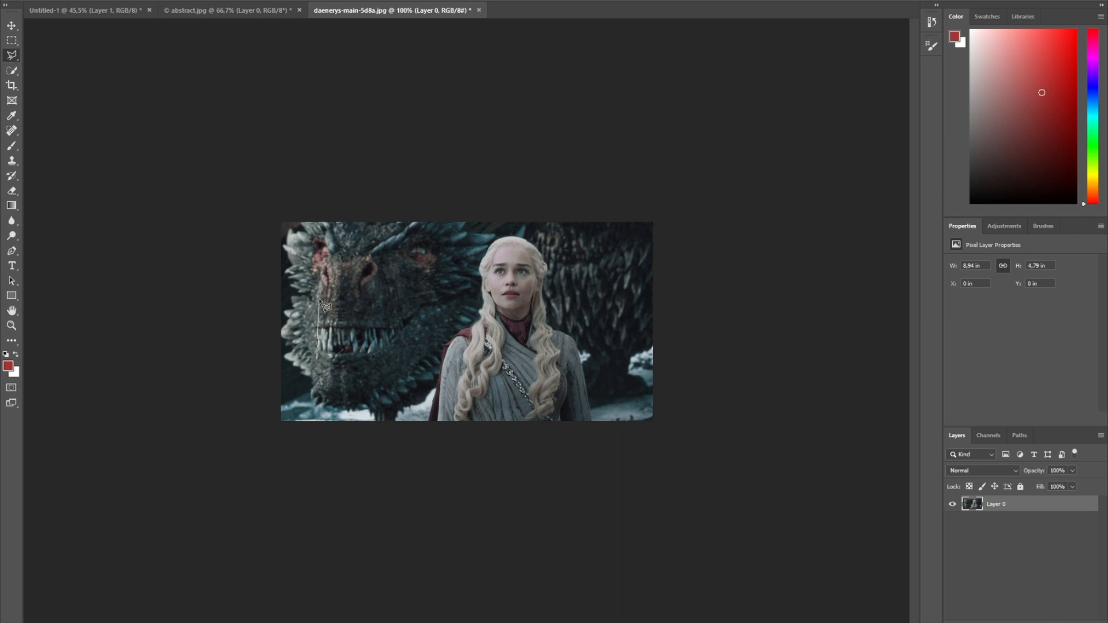
pyautogui.click(320, 275)
pyautogui.click(365, 275)
pyautogui.click(368, 306)
pyautogui.click(427, 300)
pyautogui.click(417, 361)
pyautogui.doubleClick(317, 356)
pyautogui.rightClick(348, 310)
pyautogui.click(364, 314)
# Step: Trace the woman's shoulder, hair and head with the Magnetic Lasso, close the outline, and clear the selection
pyautogui.rightClick(19, 54)
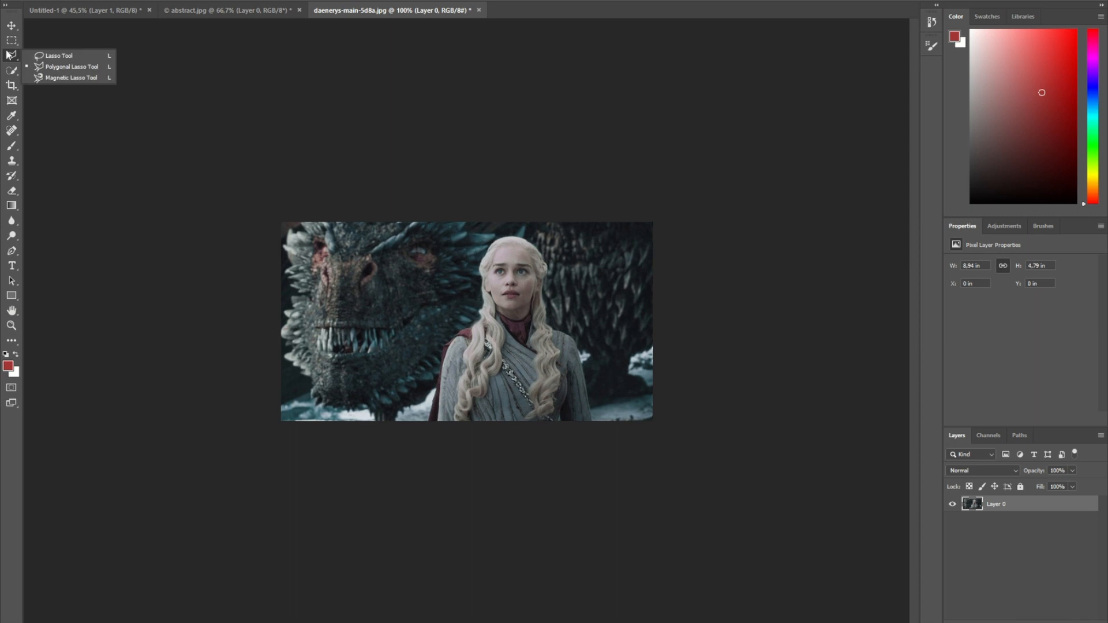
pyautogui.click(72, 82)
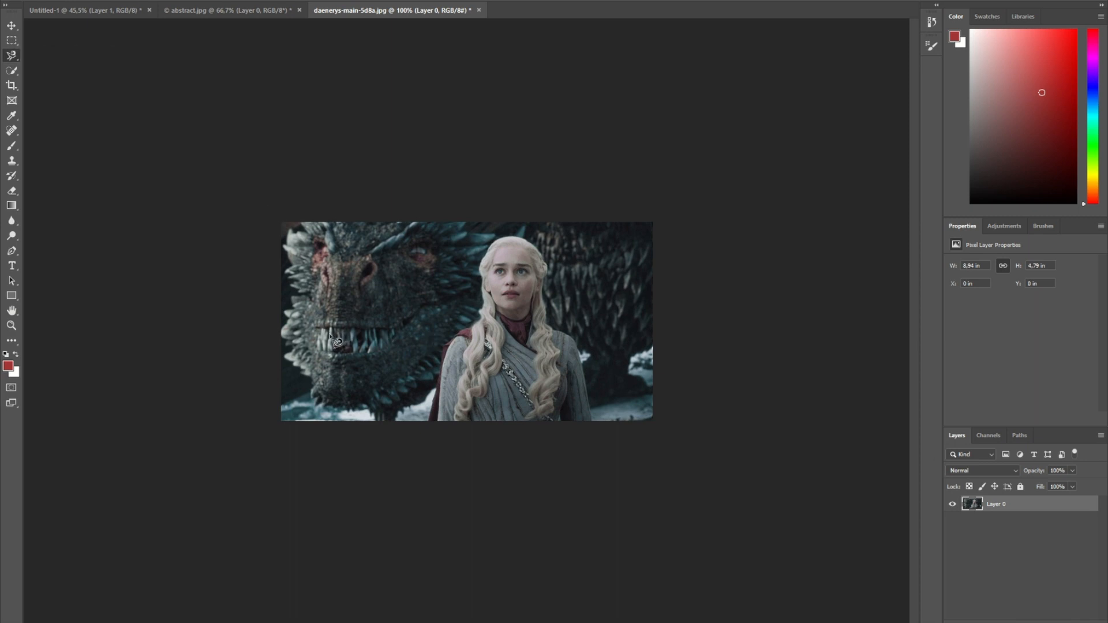
pyautogui.click(437, 422)
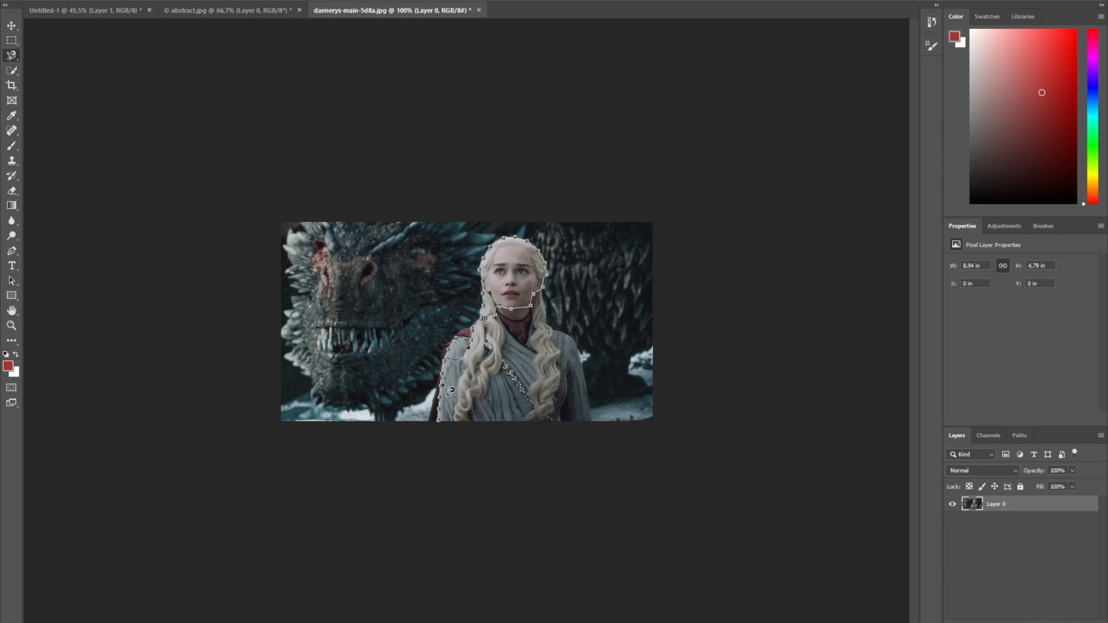
pyautogui.doubleClick(445, 424)
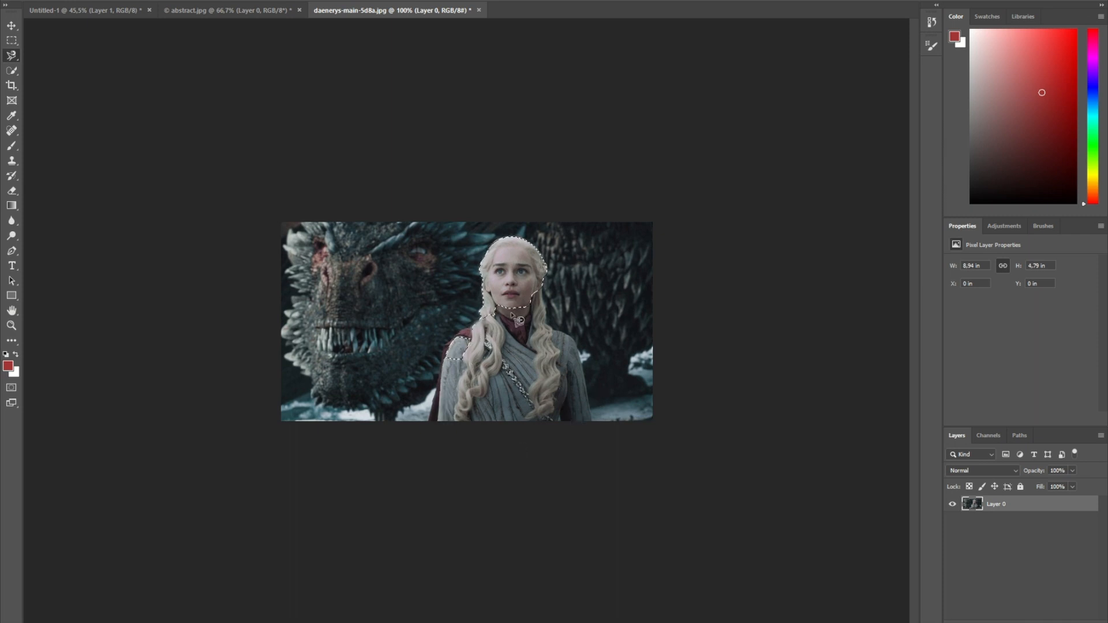
pyautogui.rightClick(513, 290)
pyautogui.click(525, 294)
# Step: Use the Magic Wand to select similar-coloured areas of the woman's face, hair, collar and dress
pyautogui.rightClick(13, 57)
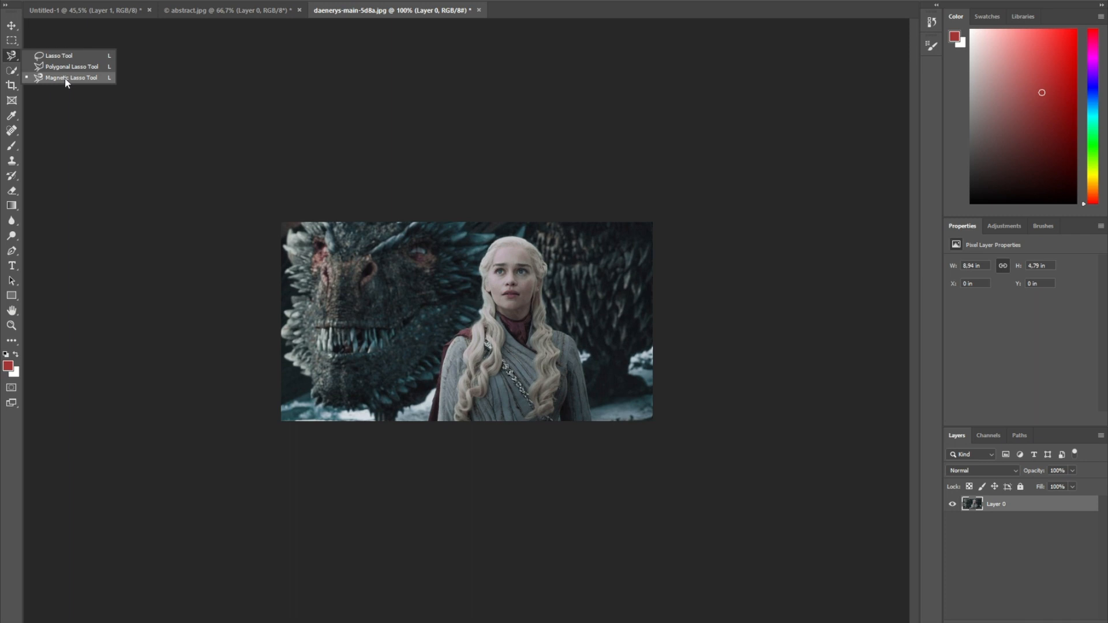
pyautogui.click(12, 74)
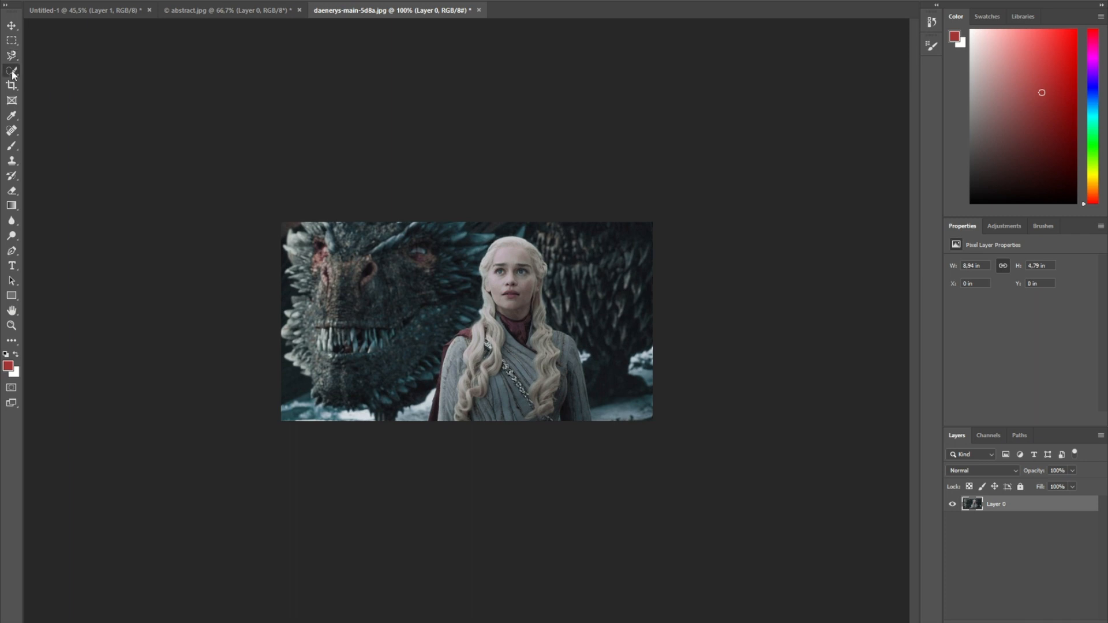
pyautogui.rightClick(12, 72)
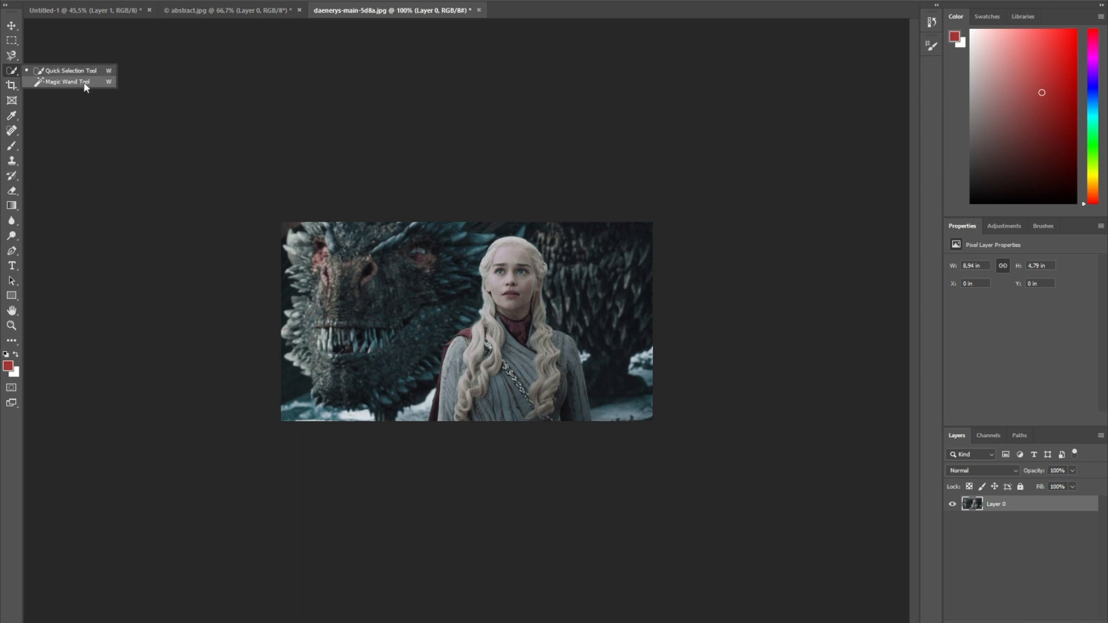
pyautogui.click(68, 82)
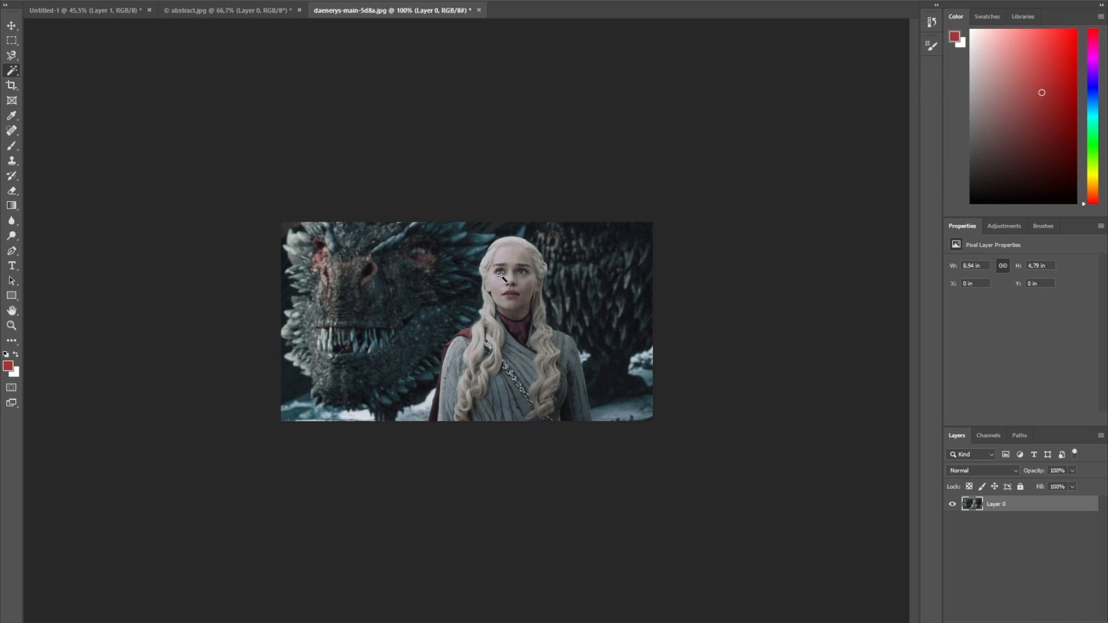
pyautogui.click(509, 280)
pyautogui.click(527, 265)
pyautogui.click(524, 319)
pyautogui.click(515, 349)
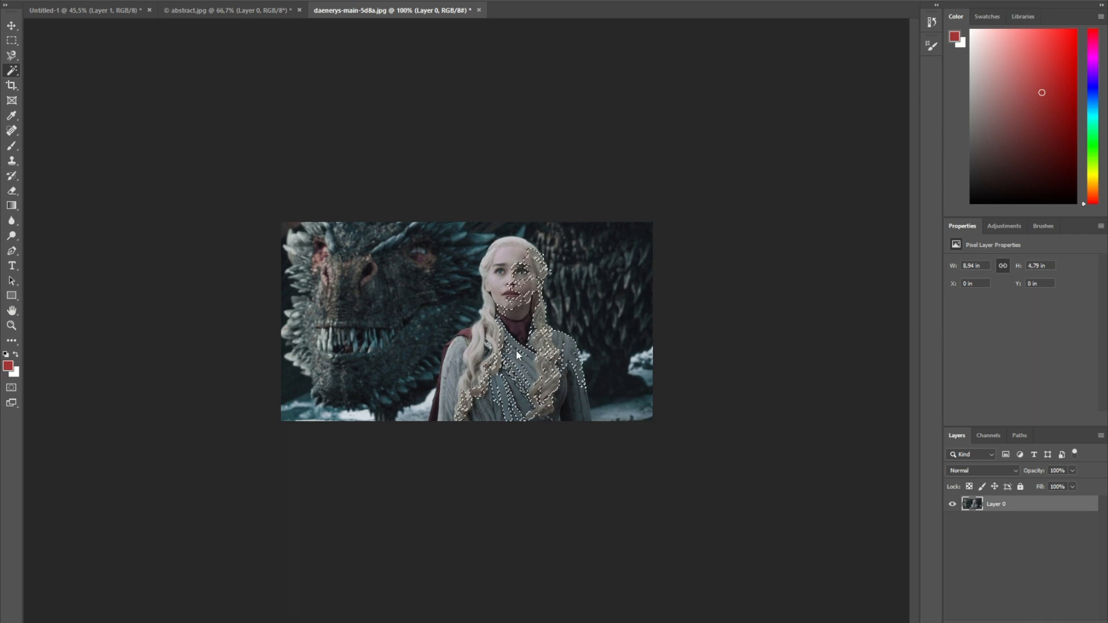
# Step: Clear the Magic Wand selection on the woman
pyautogui.rightClick(537, 267)
pyautogui.click(531, 270)
pyautogui.rightClick(531, 267)
pyautogui.click(11, 71)
pyautogui.rightClick(519, 319)
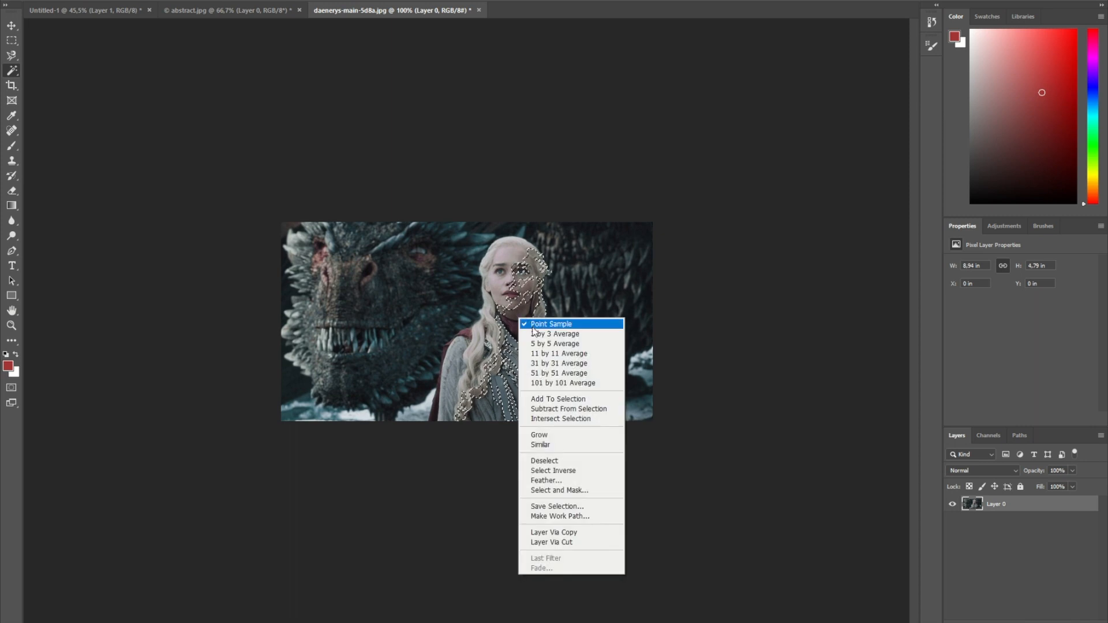
pyautogui.click(544, 460)
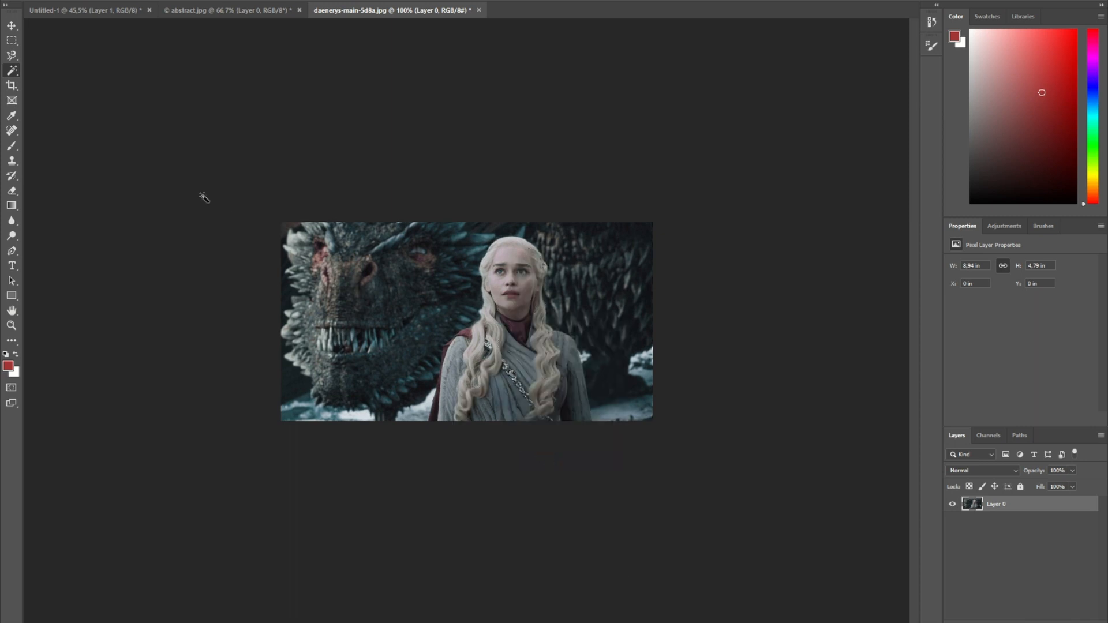
# Step: Select the woman with the Quick Selection tool, subtracting the excess over the dragon and background, and clear the selection
pyautogui.rightClick(14, 71)
pyautogui.click(44, 72)
pyautogui.moveTo(507, 290)
pyautogui.mouseDown()
pyautogui.moveTo(507, 258)
pyautogui.moveTo(510, 316)
pyautogui.moveTo(463, 398)
pyautogui.moveTo(456, 384)
pyautogui.moveTo(461, 411)
pyautogui.moveTo(505, 378)
pyautogui.moveTo(522, 398)
pyautogui.moveTo(541, 339)
pyautogui.mouseUp()
pyautogui.moveTo(378, 368); pyautogui.dragTo(390, 370)
pyautogui.moveTo(425, 390); pyautogui.dragTo(384, 411)
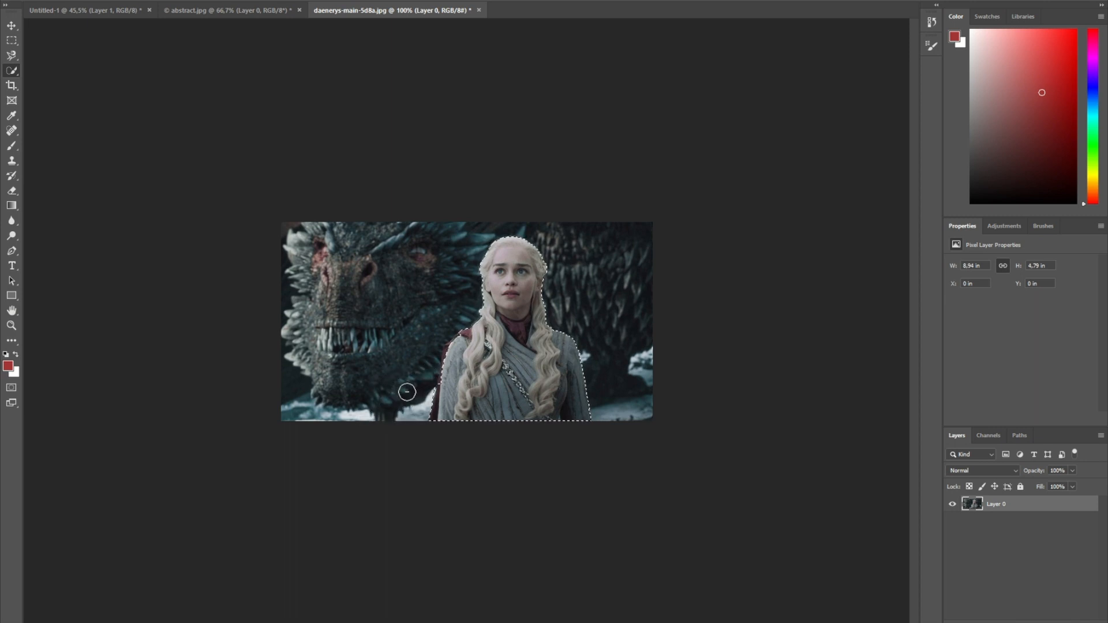
pyautogui.rightClick(495, 362)
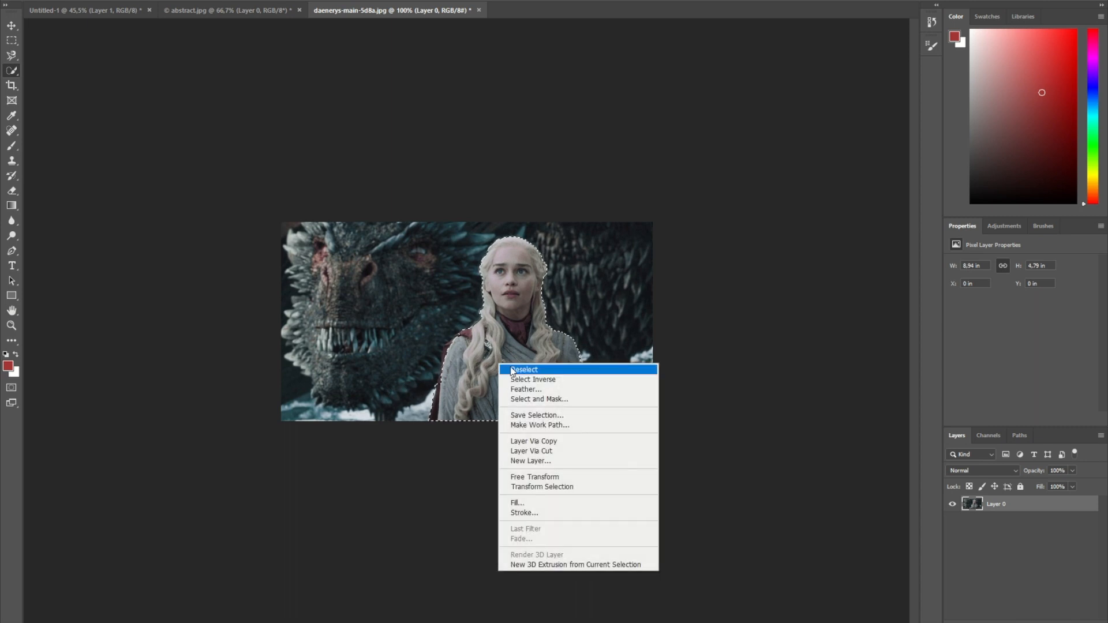
pyautogui.click(513, 369)
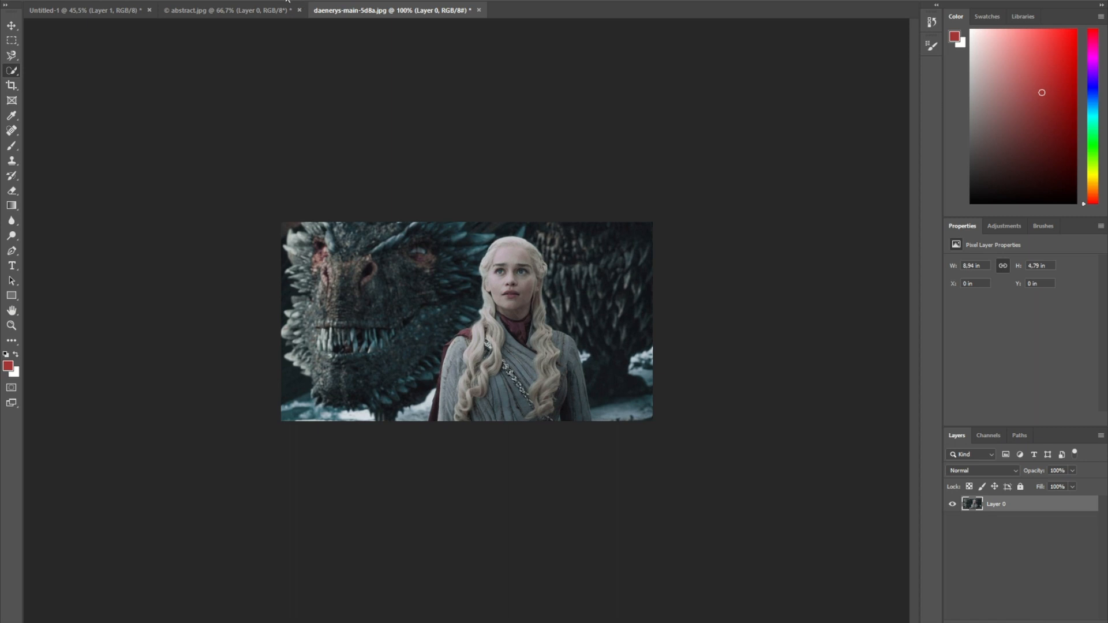
# Step: Create an automatic selection around the woman
pyautogui.click(287, 1)
pyautogui.scroll(7, 460, 383)
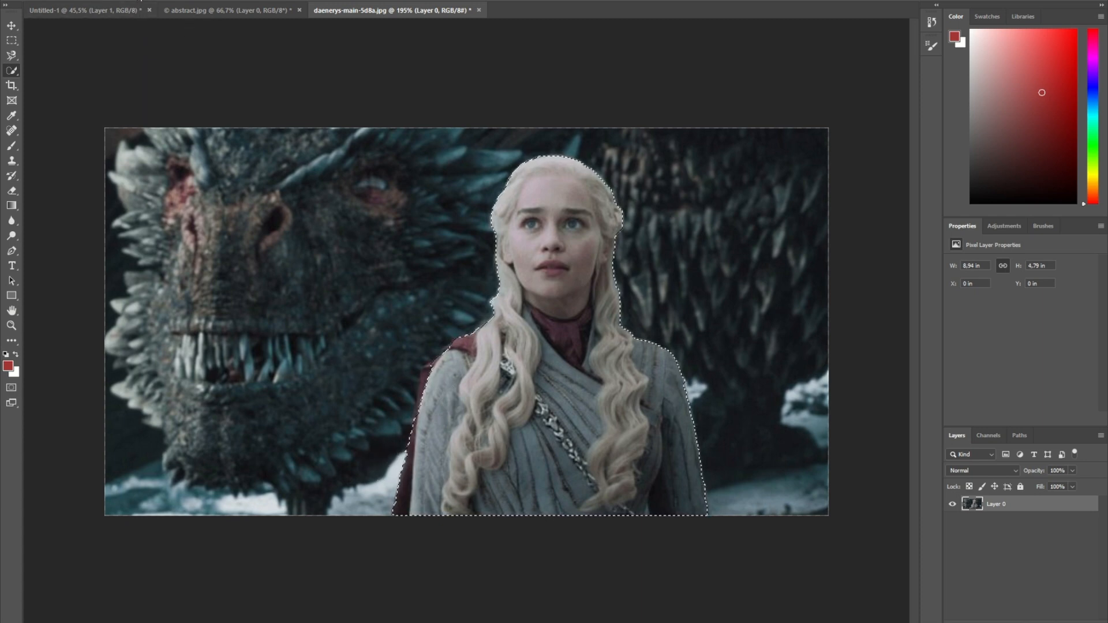
# Step: Set the Quick Selection brush size to 5 px for refining the outline around the woman
pyautogui.rightClick(129, 13)
pyautogui.moveTo(91, 24); pyautogui.dragTo(84, 27)
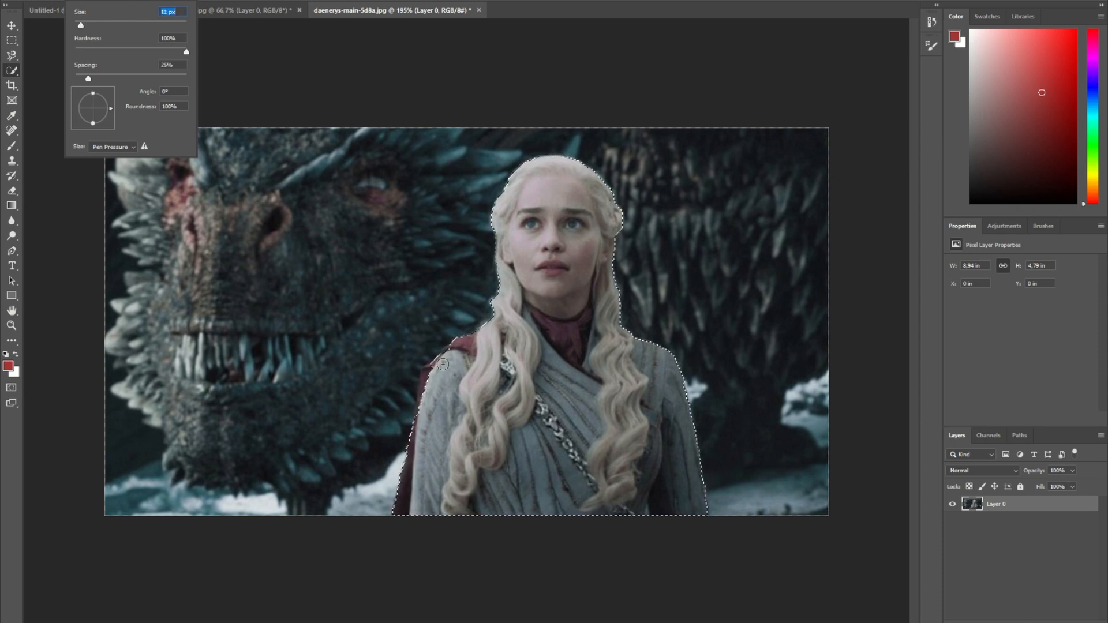
pyautogui.press('Return')
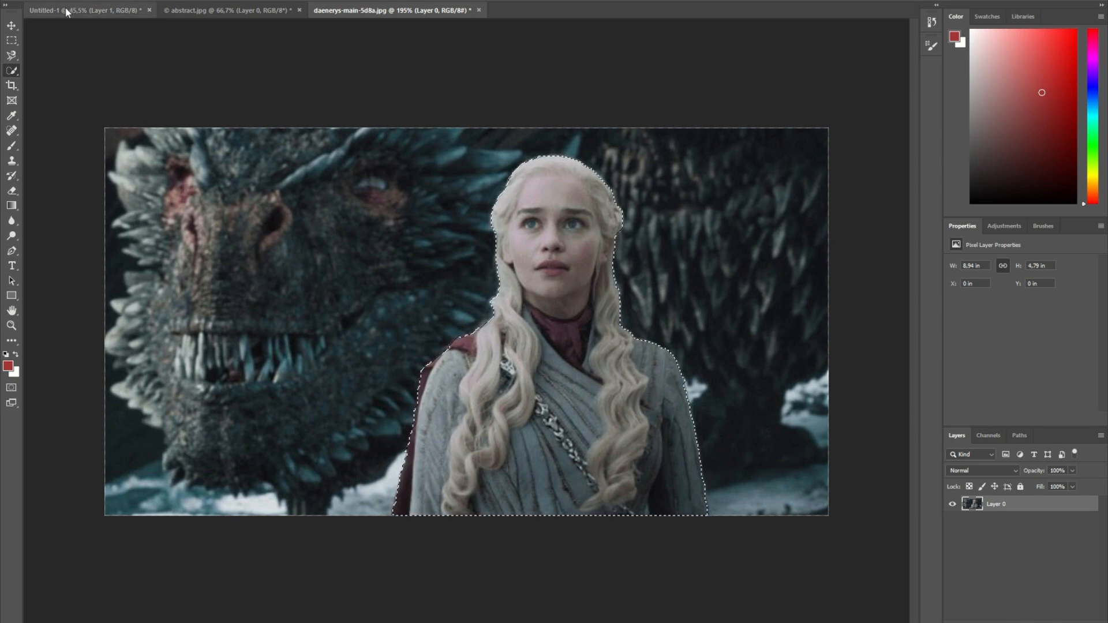
pyautogui.click(123, 1)
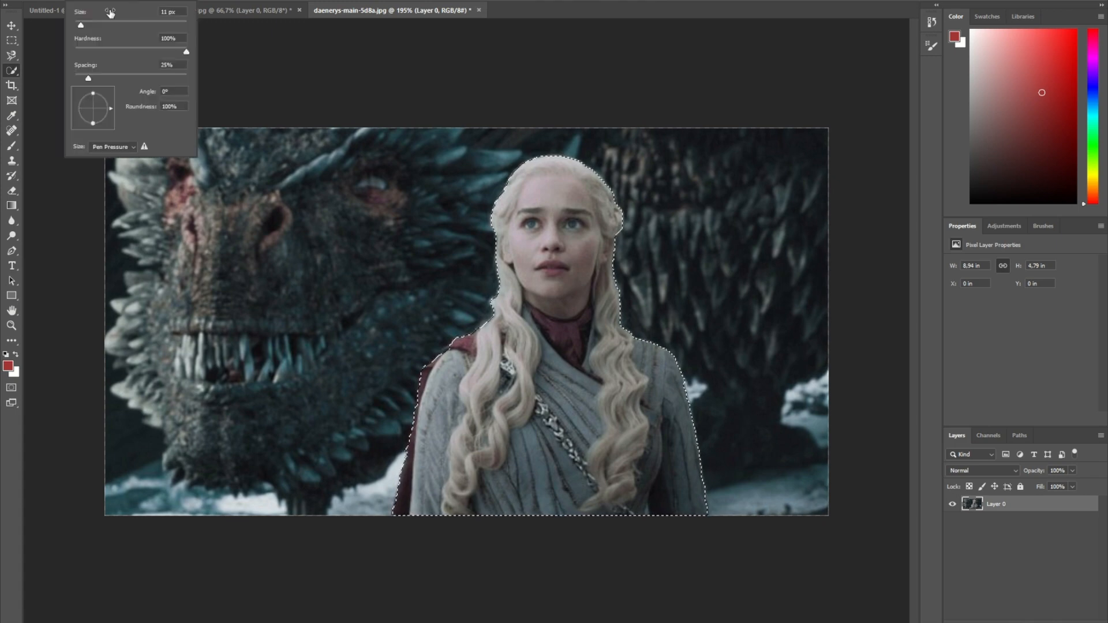
pyautogui.moveTo(82, 25); pyautogui.dragTo(80, 24)
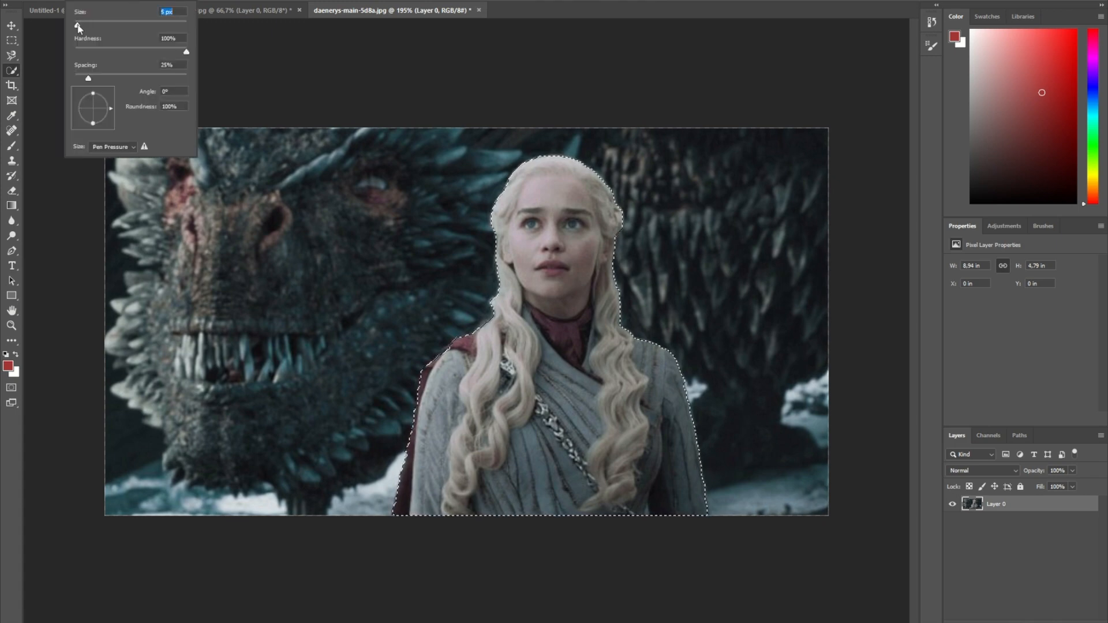
pyautogui.click(651, 506)
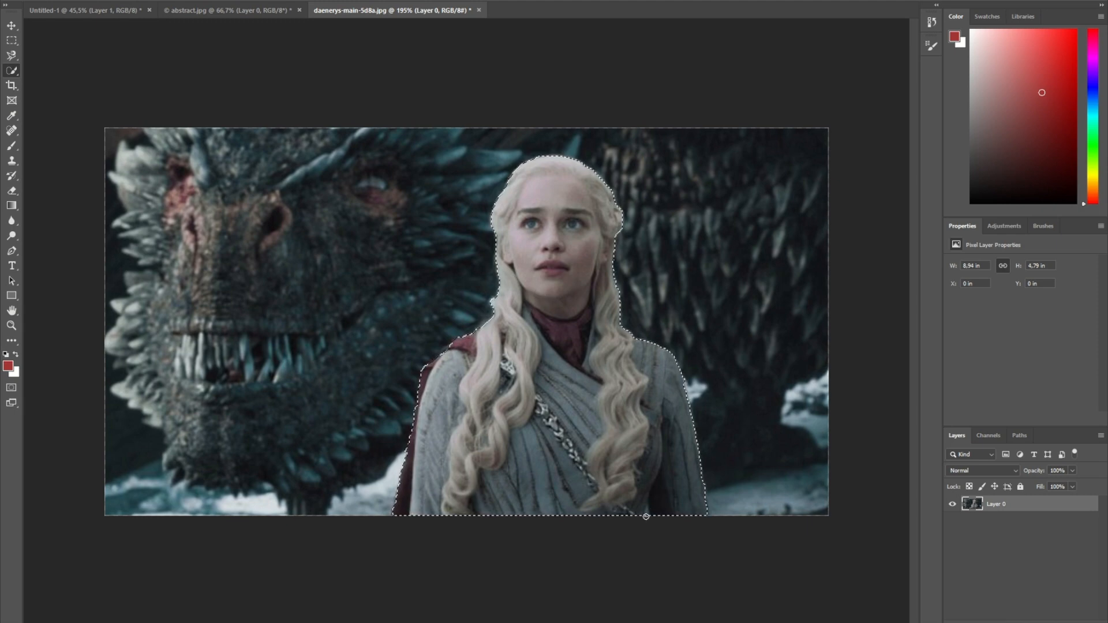
pyautogui.scroll(4, 646, 516)
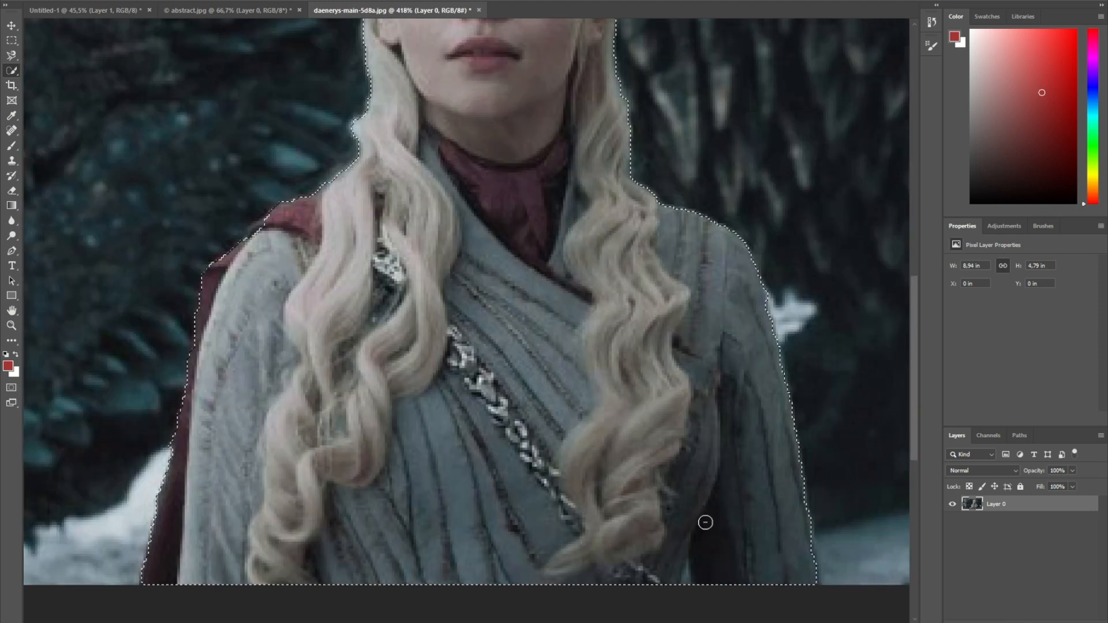
# Step: Reduce the Quick Selection brush to 1 px and subtract the small gap between the woman's arm and torso at the photo's lower edge
pyautogui.scroll(2, 705, 522)
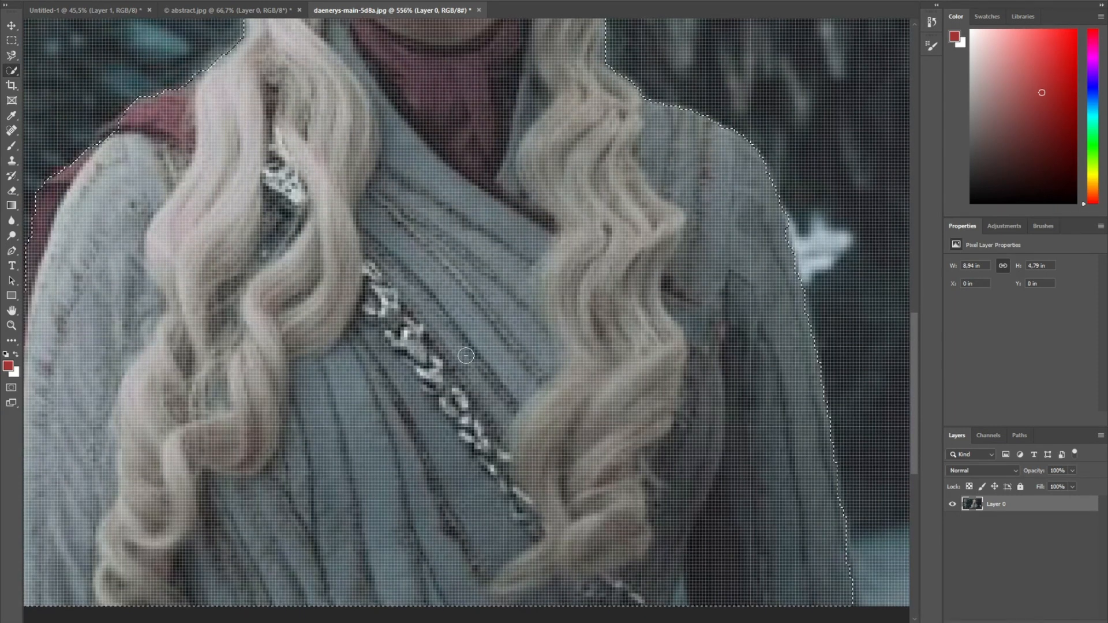
pyautogui.rightClick(89, 22)
pyautogui.moveTo(89, 22); pyautogui.dragTo(74, 24)
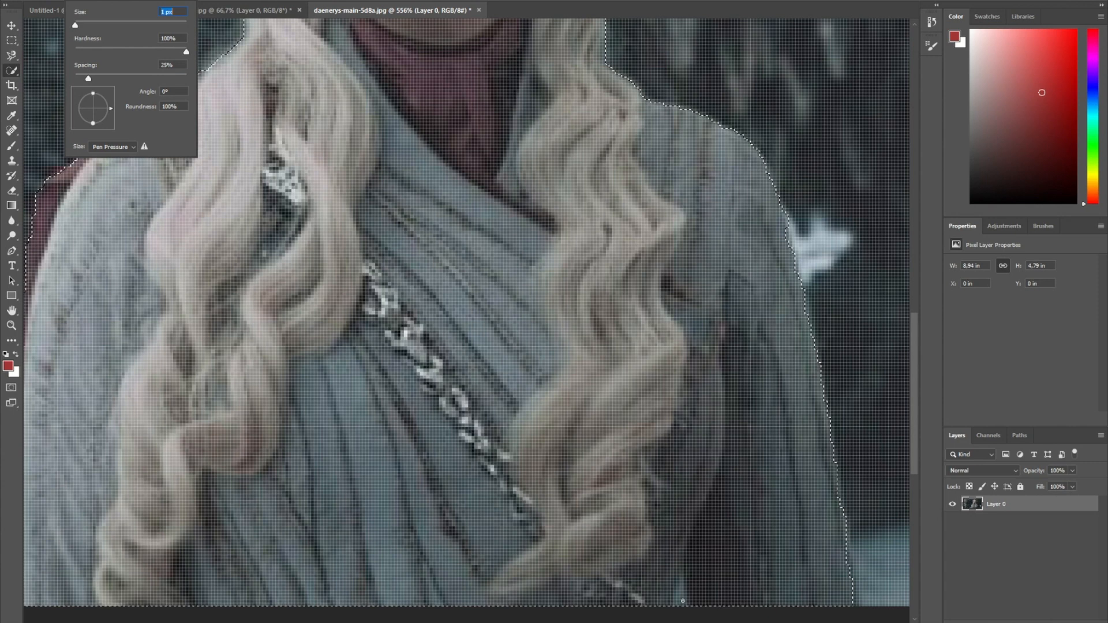
pyautogui.moveTo(680, 582); pyautogui.dragTo(680, 603)
pyautogui.scroll(-5, 713, 557)
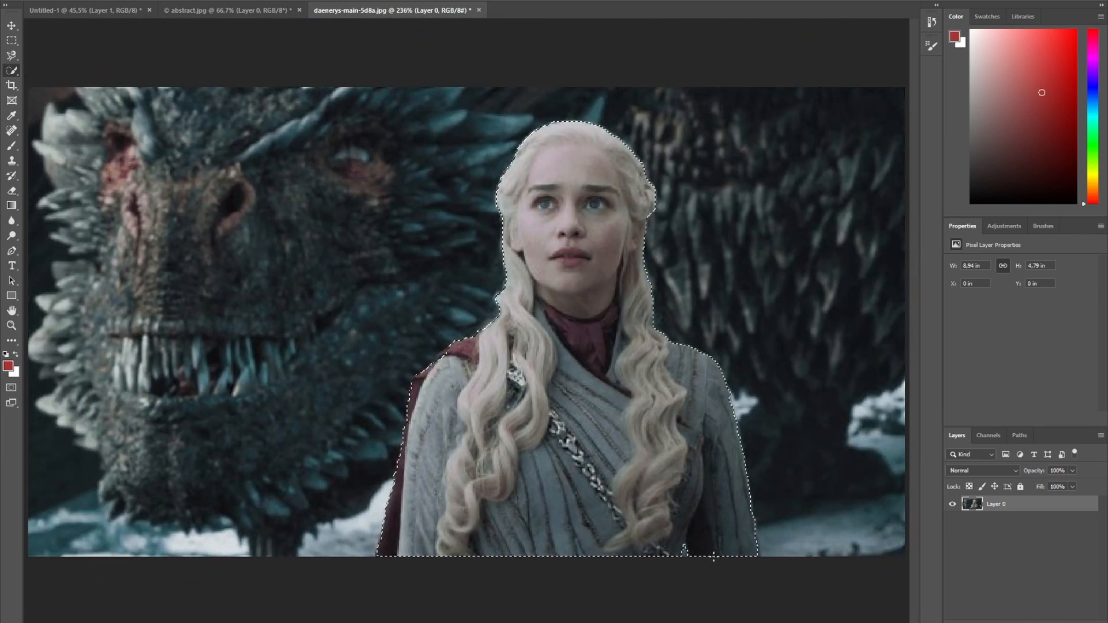
# Step: Move the selected woman from the dragon photo into the Untitled-1 document over the abstract background
pyautogui.scroll(-2, 713, 556)
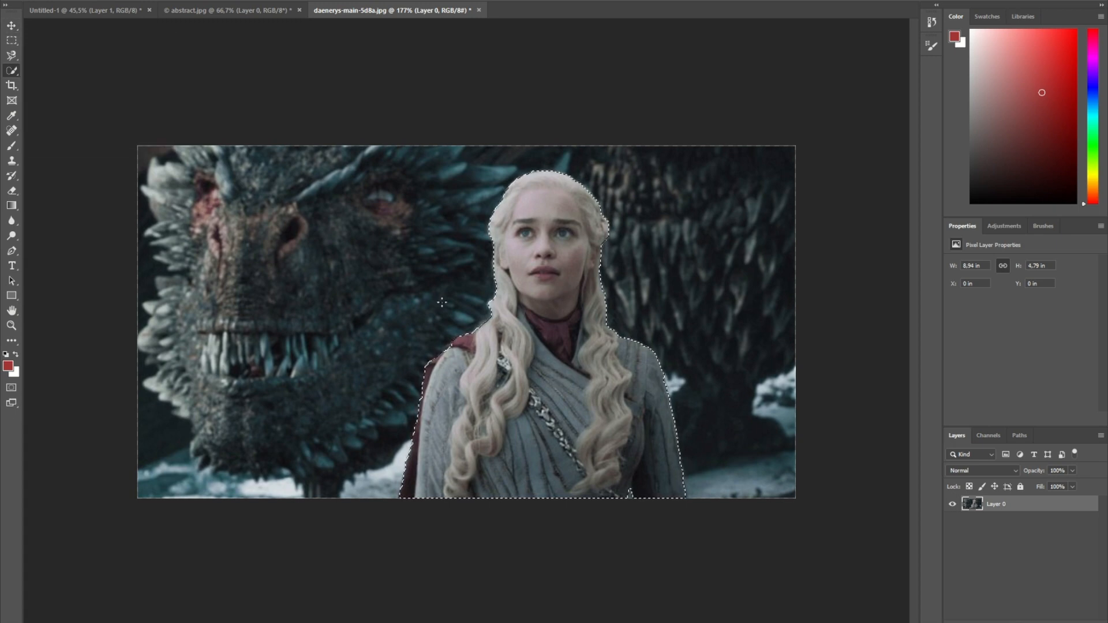
pyautogui.press('v')
pyautogui.moveTo(550, 382); pyautogui.dragTo(456, 323)
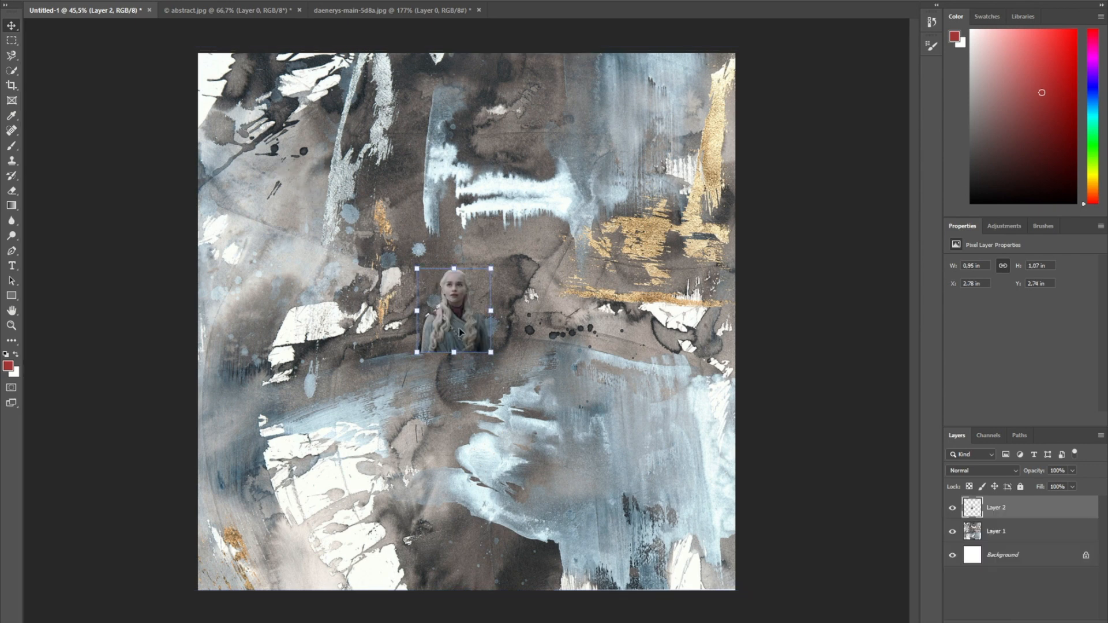
# Step: Scale the woman up to about 4.14 by 4.69 in and place her in the lower-left corner of the canvas, partly beyond its edge
pyautogui.moveTo(490, 269); pyautogui.dragTo(672, 62)
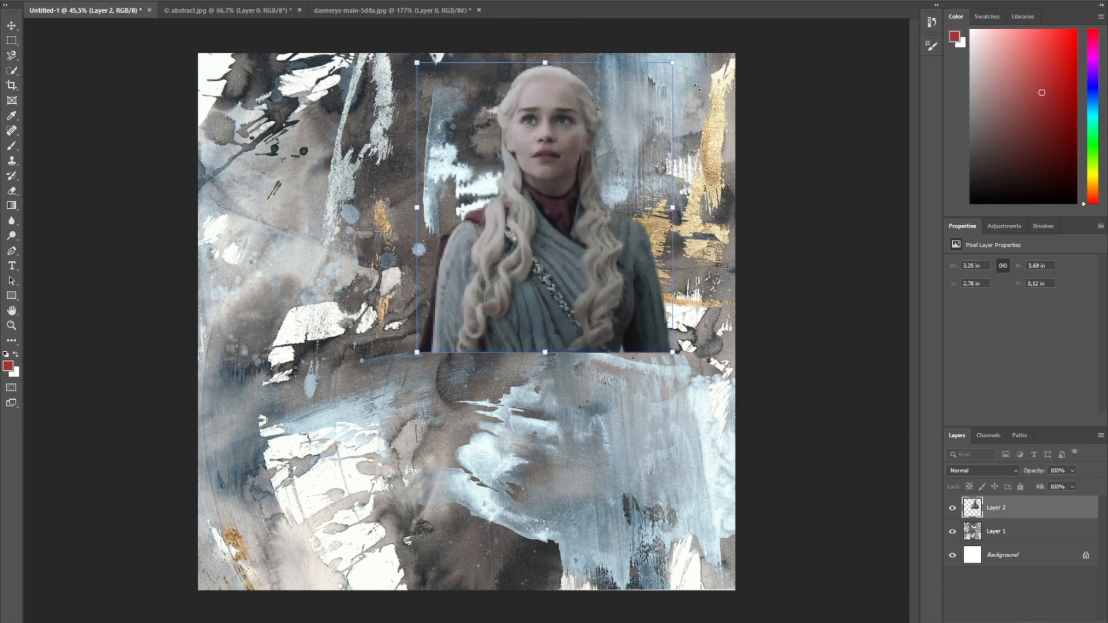
pyautogui.moveTo(417, 352); pyautogui.dragTo(347, 431)
pyautogui.moveTo(495, 290); pyautogui.dragTo(269, 450)
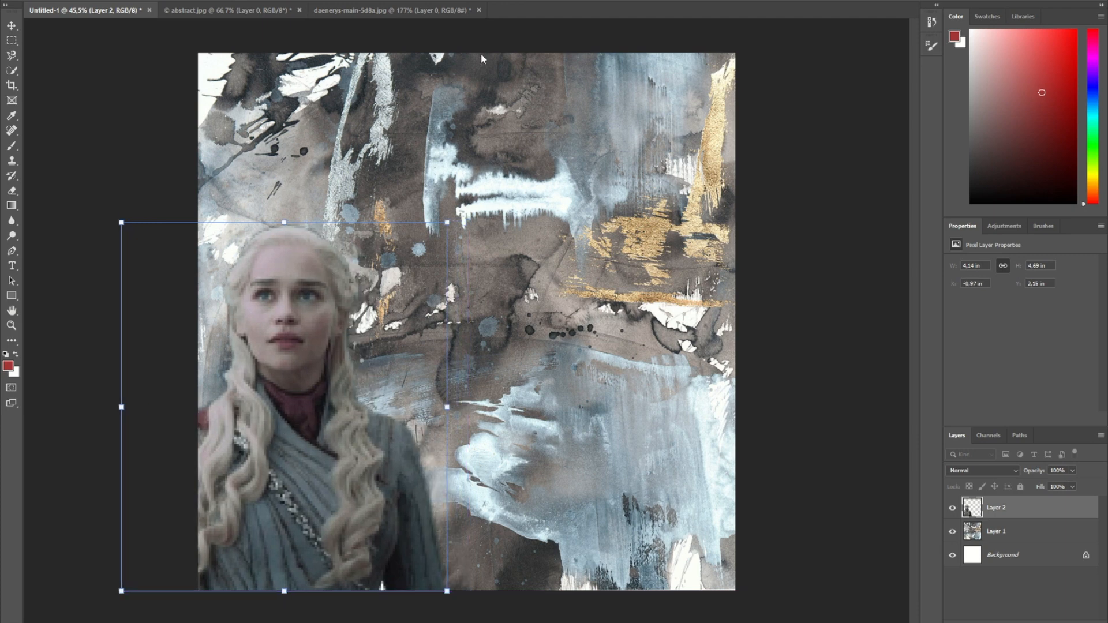
pyautogui.click(555, 1)
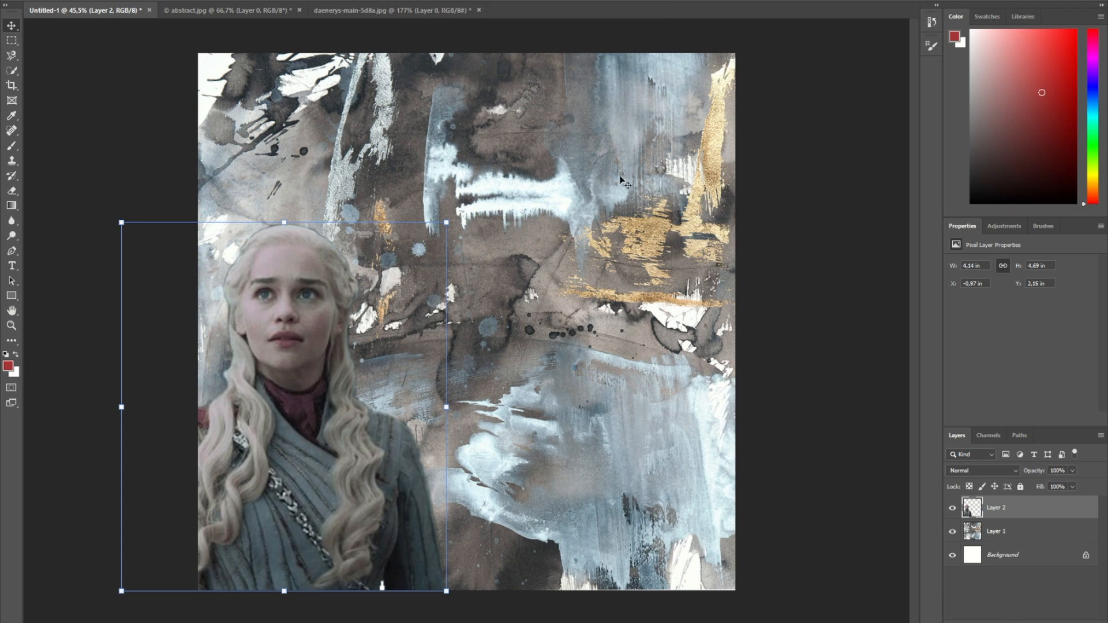
# Step: Lower the opacity of the abstract background on Layer 1 to 67%
pyautogui.click(1038, 532)
pyautogui.click(1072, 470)
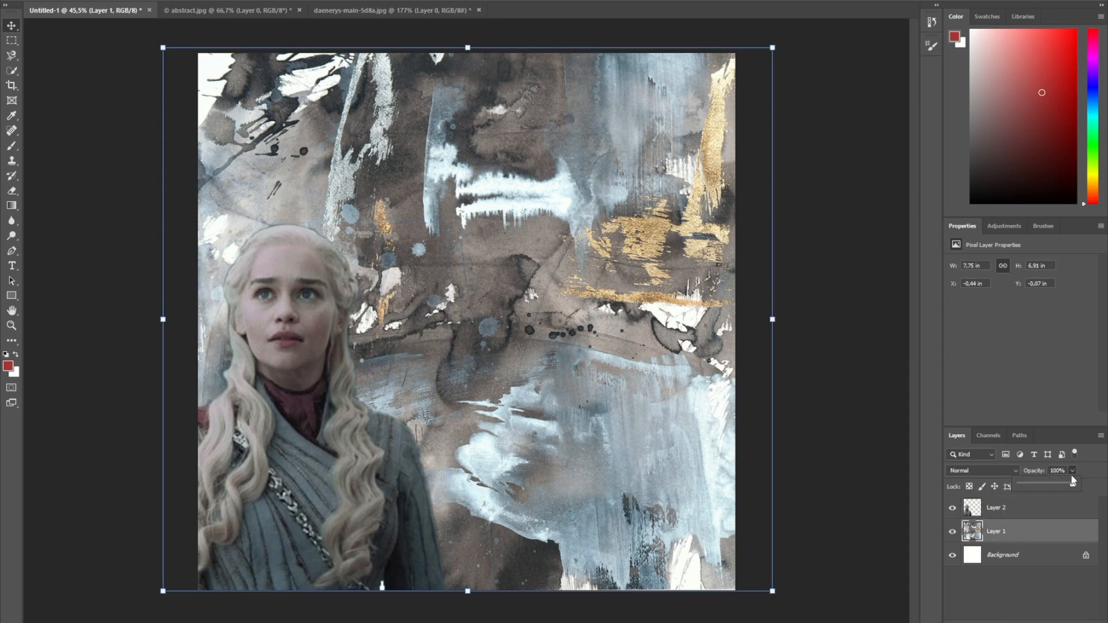
pyautogui.moveTo(1074, 484)
pyautogui.mouseDown()
pyautogui.moveTo(1047, 488)
pyautogui.moveTo(1055, 488)
pyautogui.mouseUp()
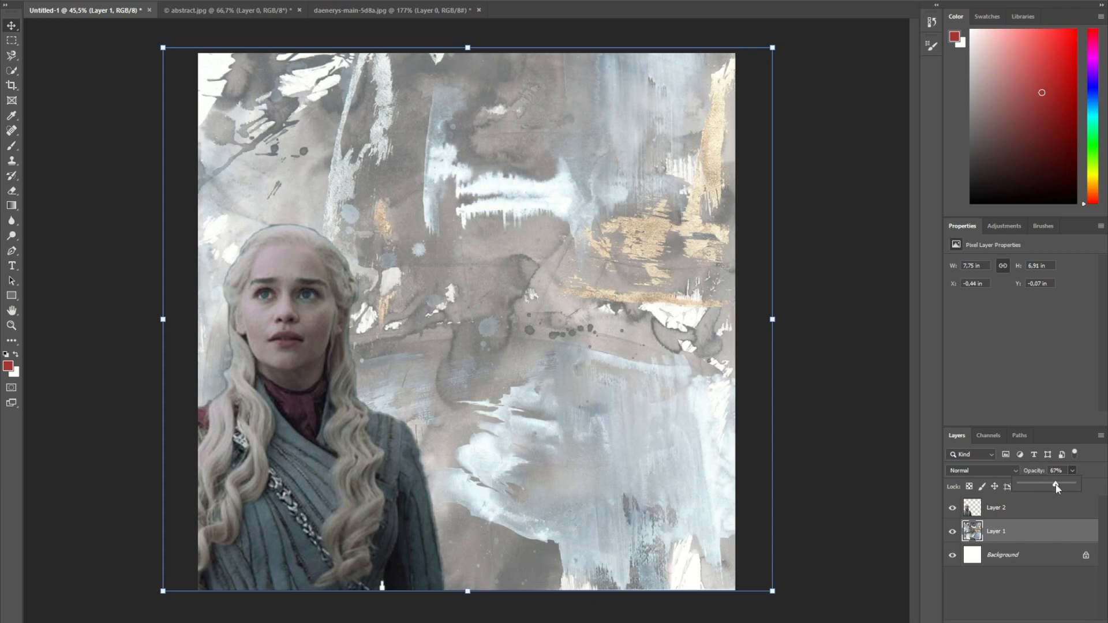